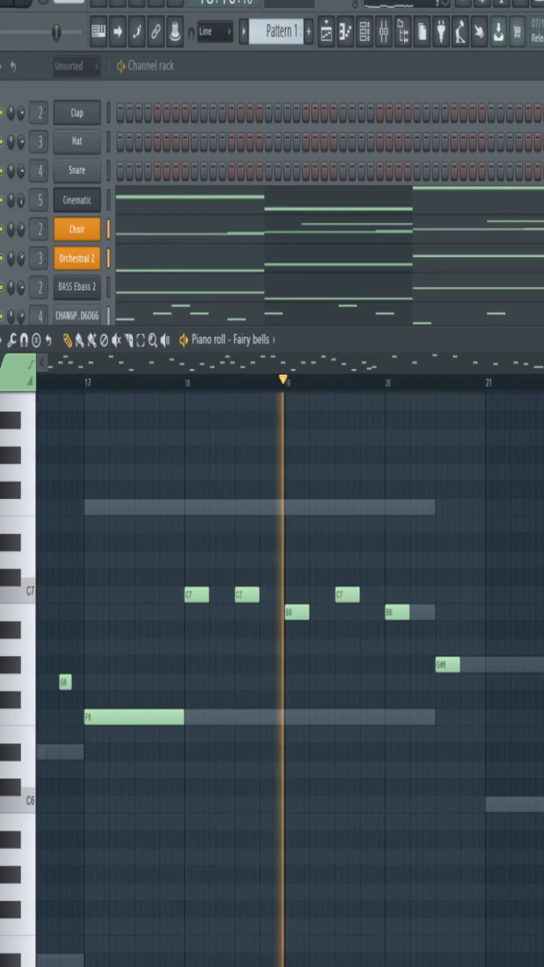
- Open the CHANGPIANOHARD_D6OGG channel in the piano roll and examine its notes from bar 1 onward
key("F6")
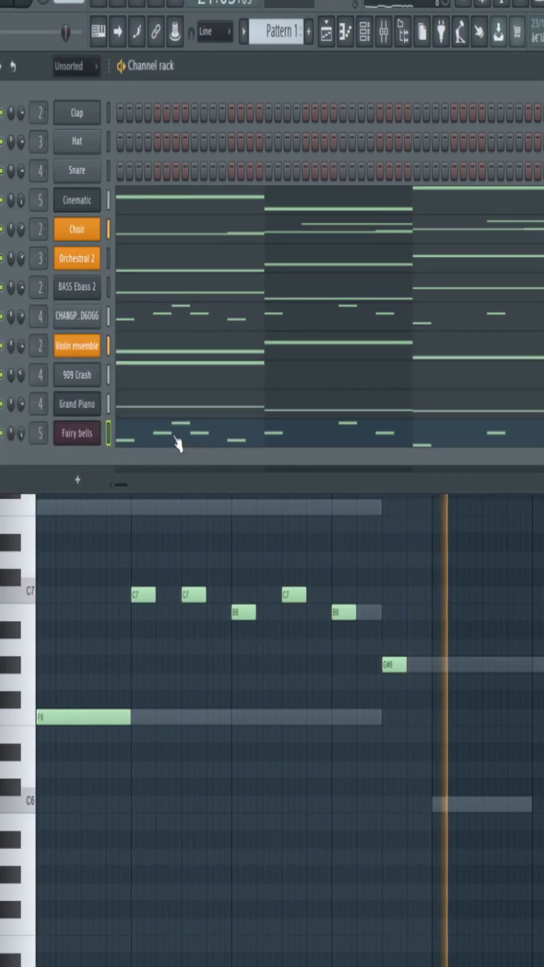
key("F7")
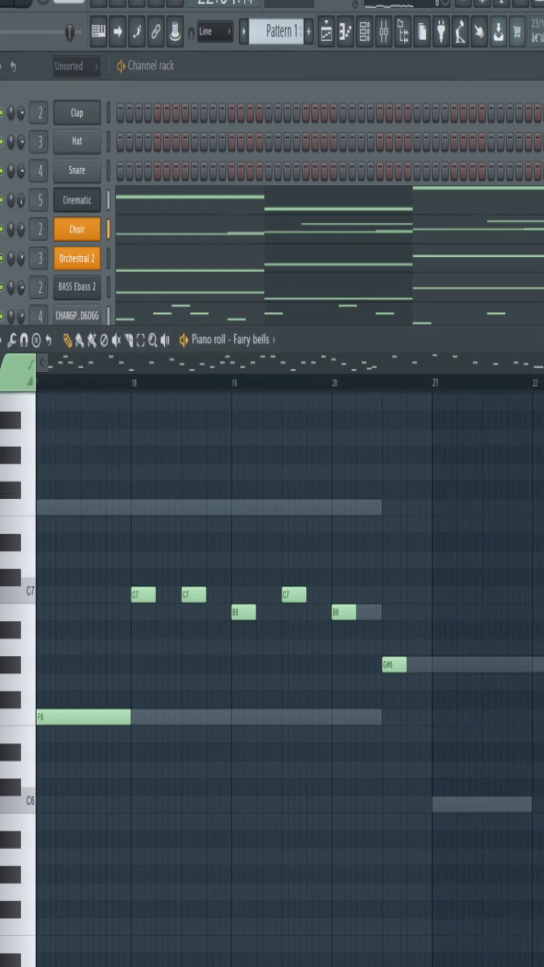
key("F6")
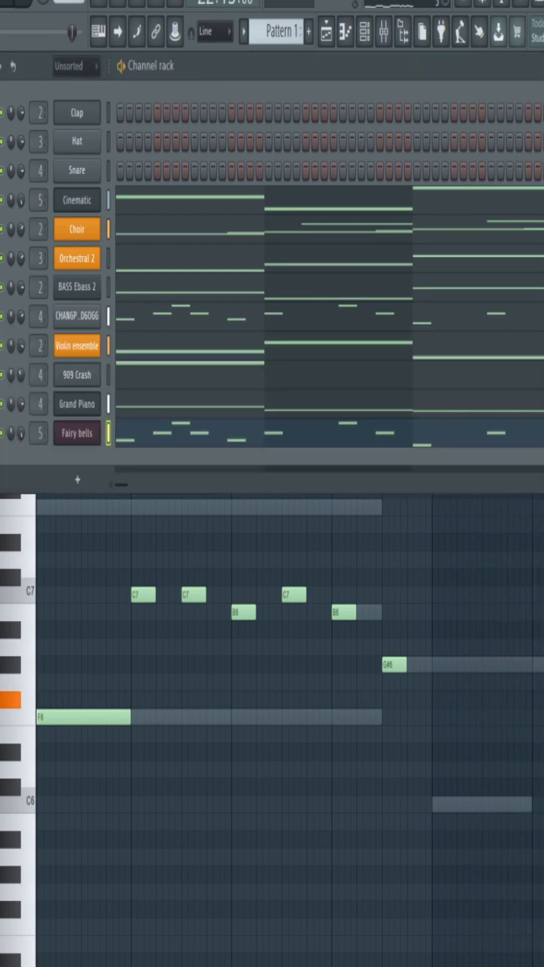
left_click(164, 323)
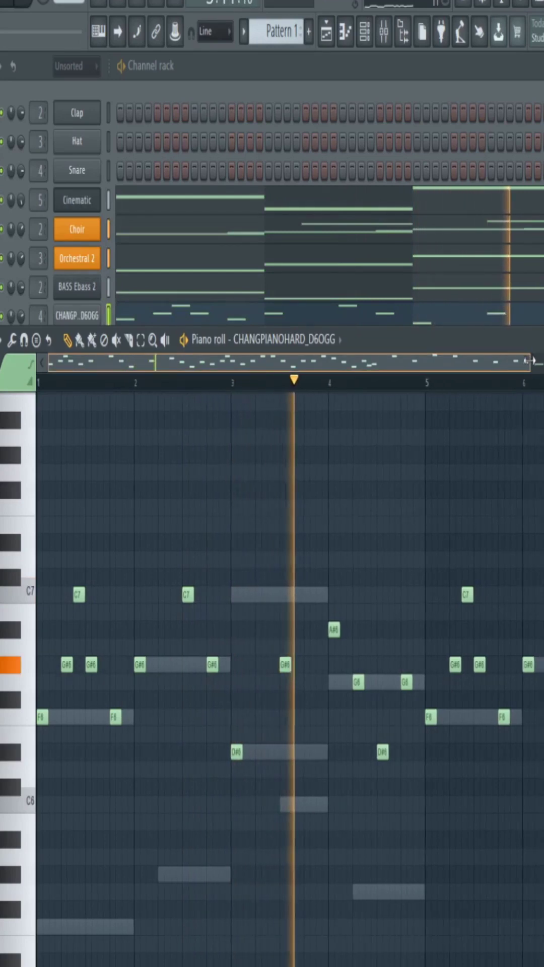
scroll(514, 367, "down", 1)
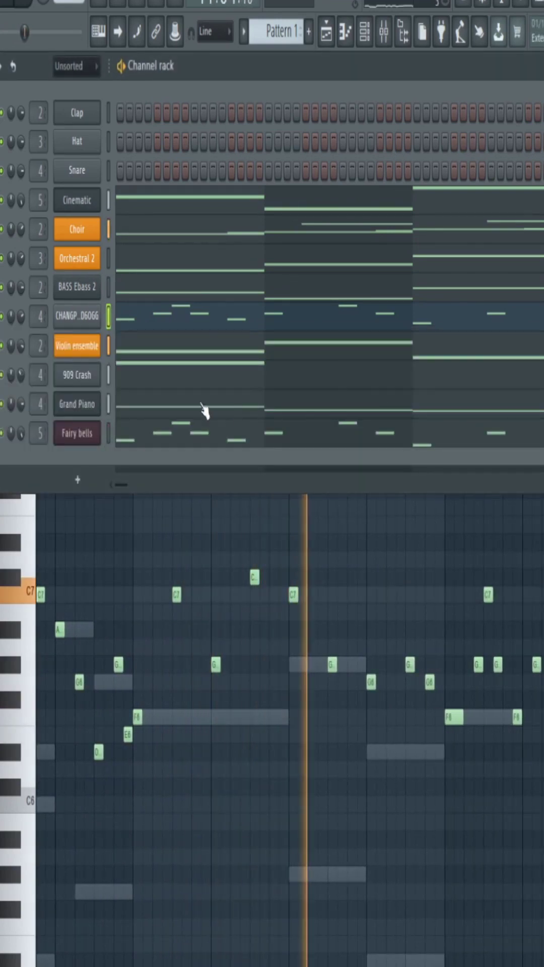
- Open the Grand Piano channel in the piano roll and examine its notes across the pattern
left_click(187, 407)
scroll(492, 740, "down", 5)
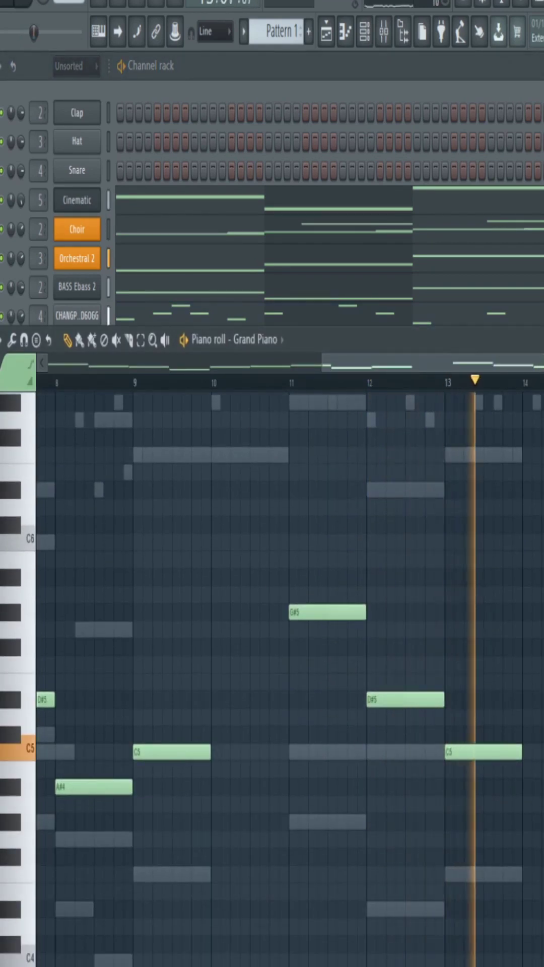
scroll(290, 679, "up", 2)
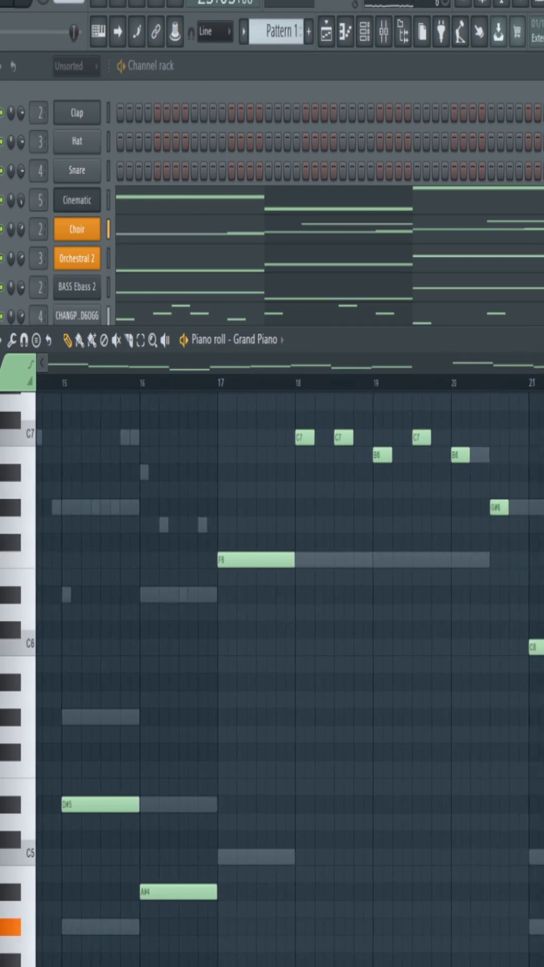
- Examine the Cinematic channel's notes in the piano roll and open the Choir channel's notes
left_click(201, 206)
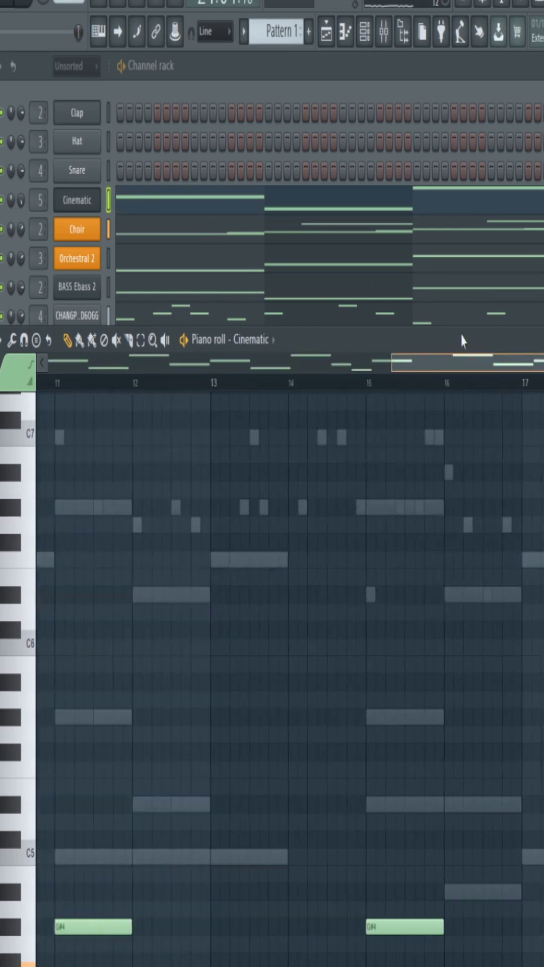
scroll(356, 700, "down", 4)
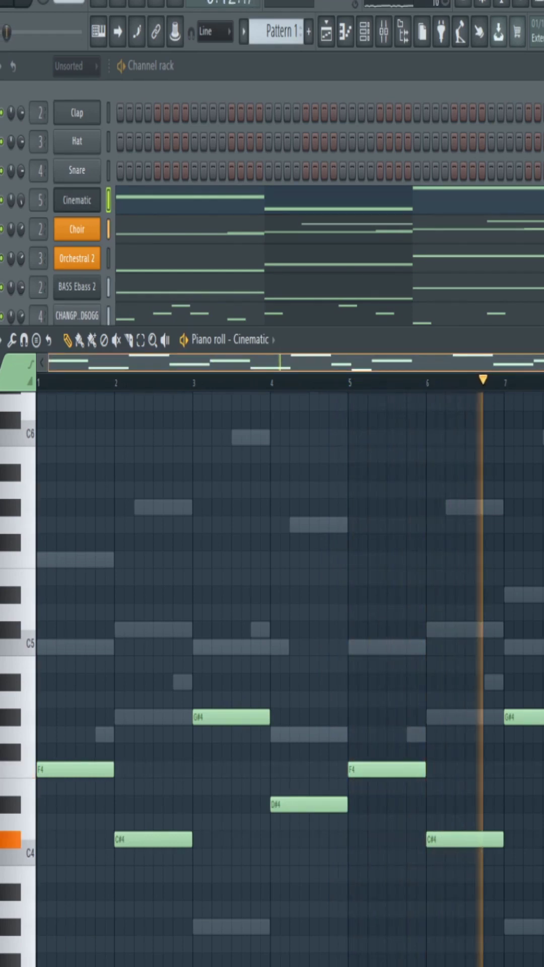
scroll(290, 680, "down", 2)
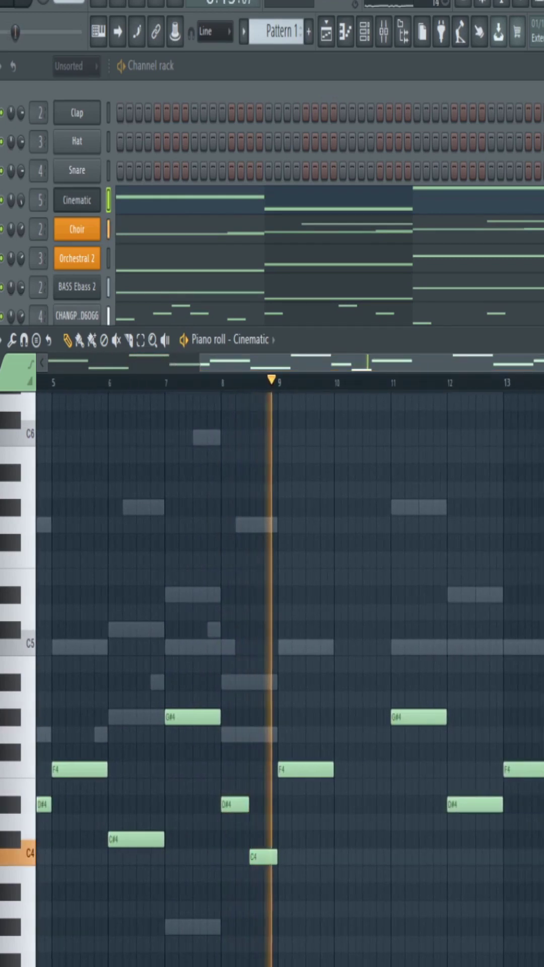
left_click(168, 236)
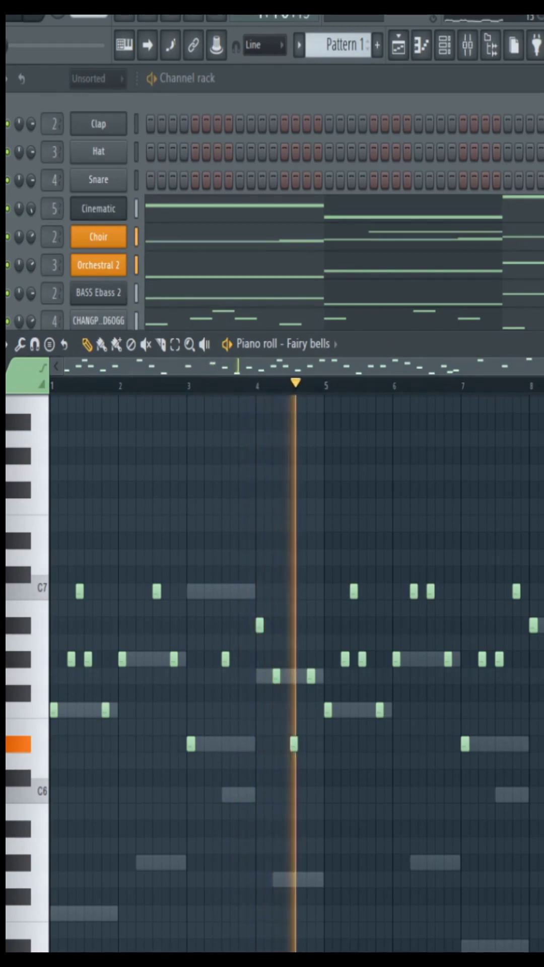
- Examine the rest of the Fairy bells notes and view the CHANGPIANOHARD_D6OGG melody in the piano roll
left_click_drag(532, 366, 543, 394)
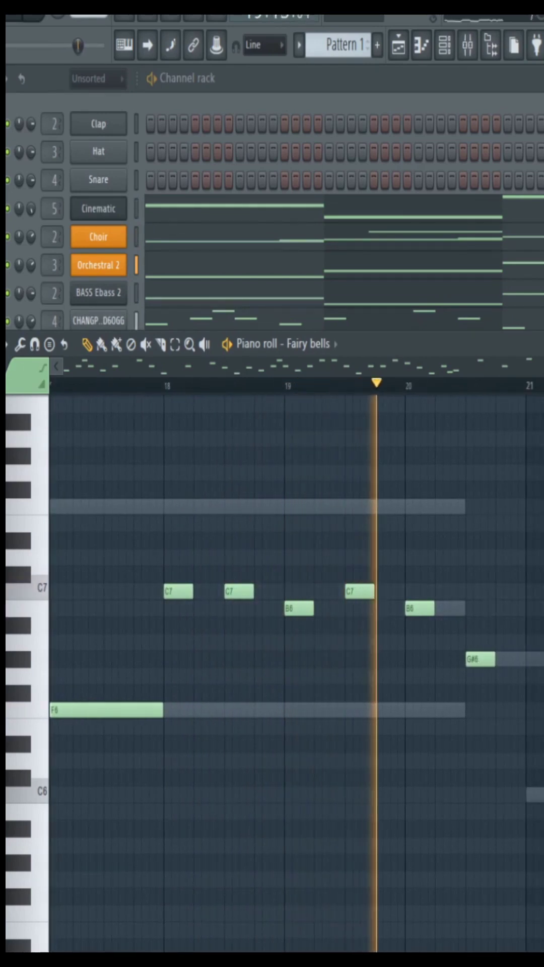
key("F6")
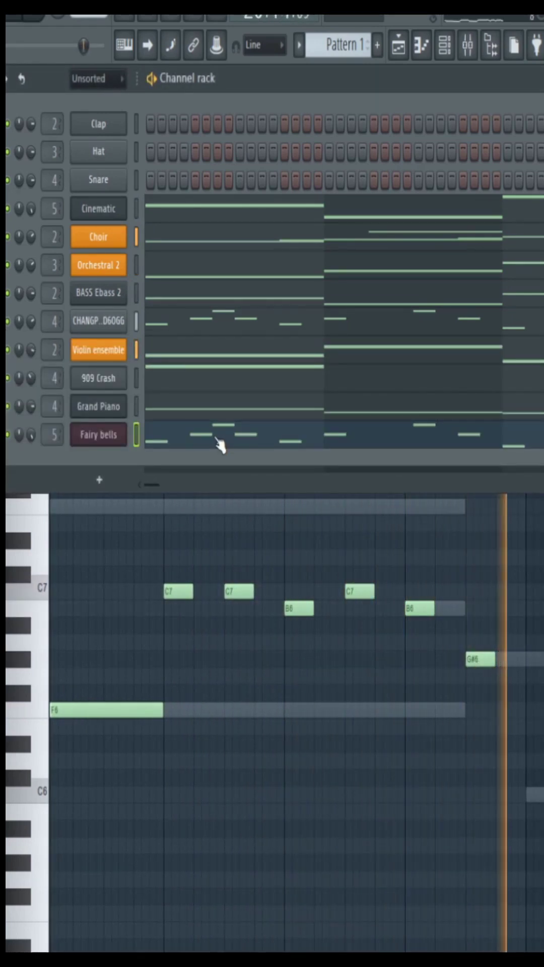
key("F7")
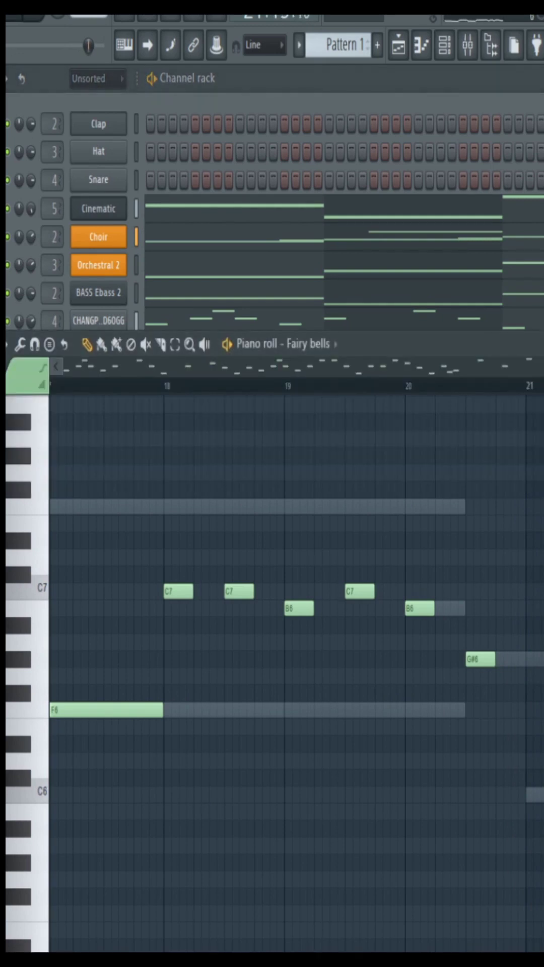
key("F6")
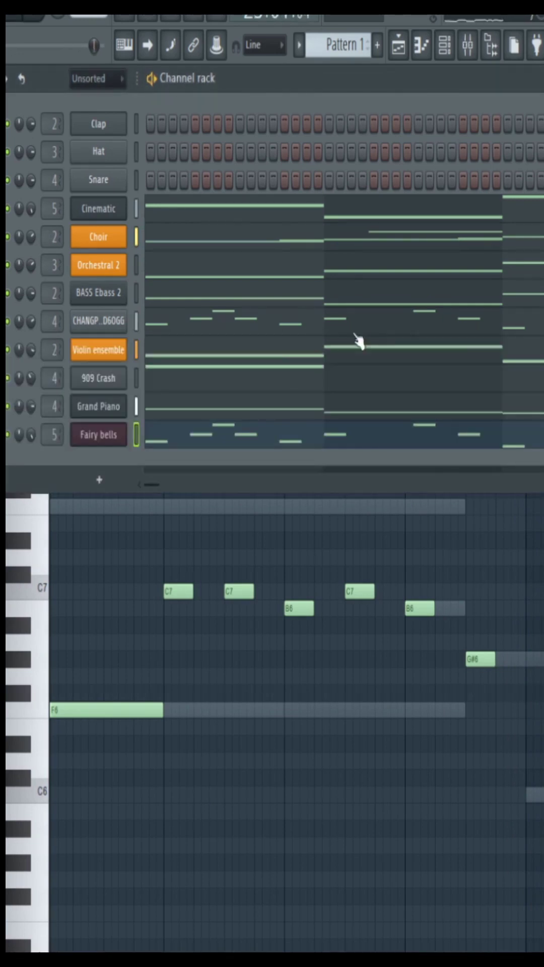
left_click(207, 331)
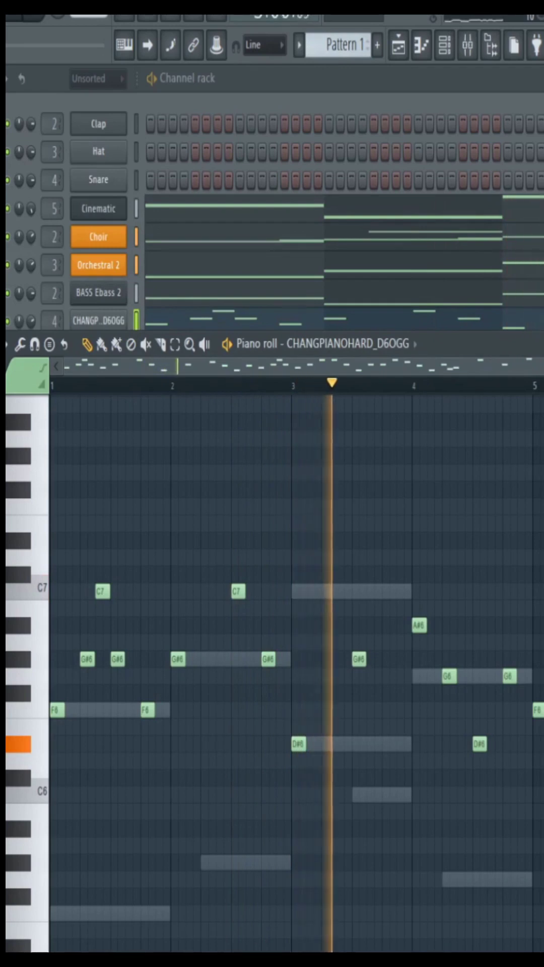
scroll(395, 404, "down", 2)
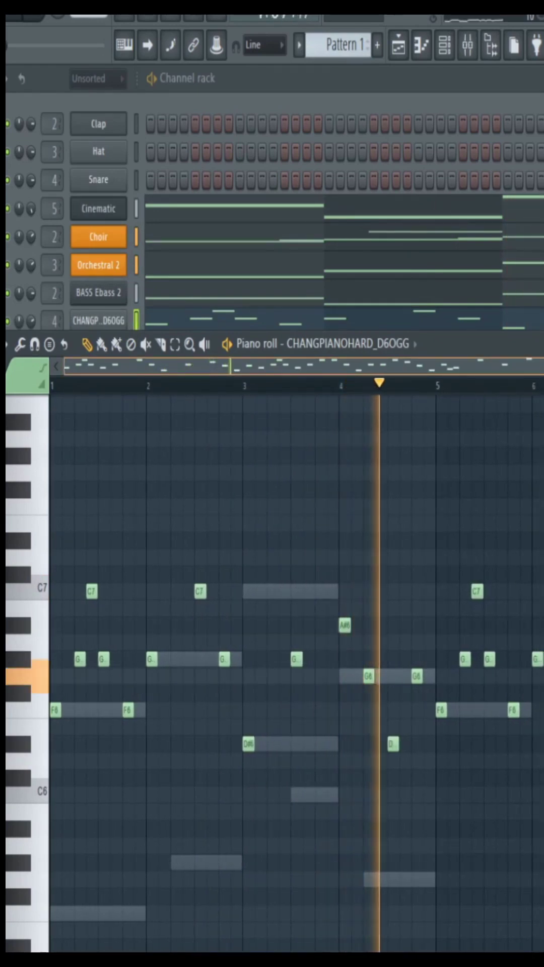
scroll(395, 405, "down", 1)
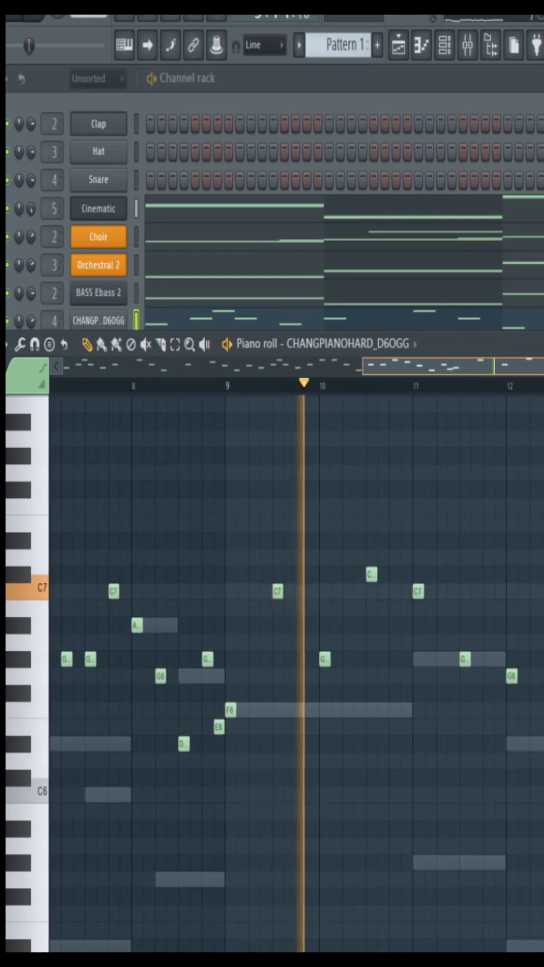
- Switch the piano roll to the Grand Piano channel and examine its lower and upper notes
left_click(287, 312)
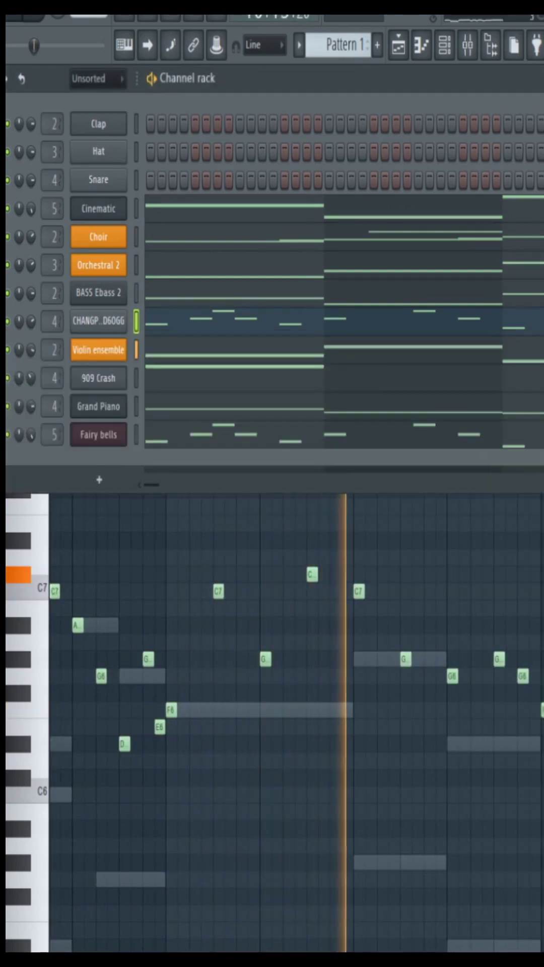
left_click(230, 407)
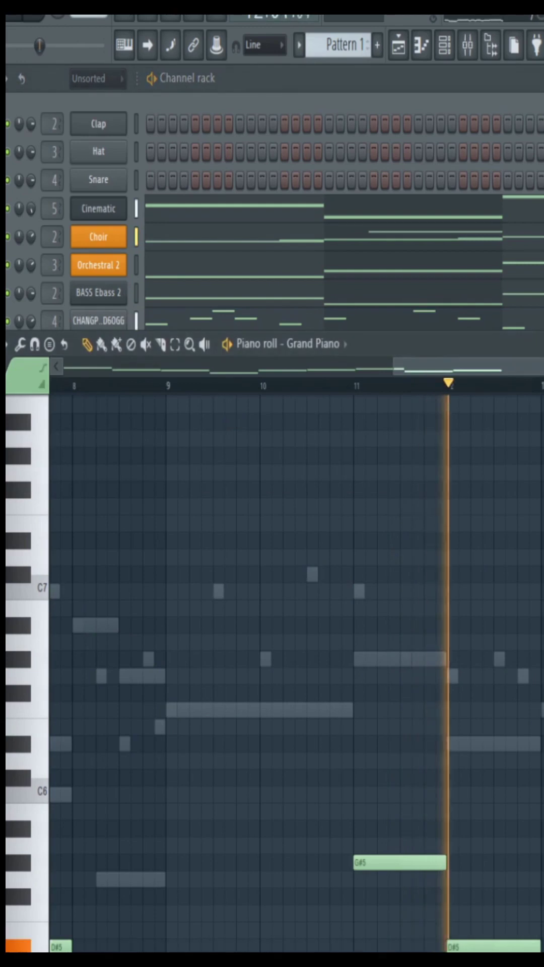
scroll(58, 519, "down", 5)
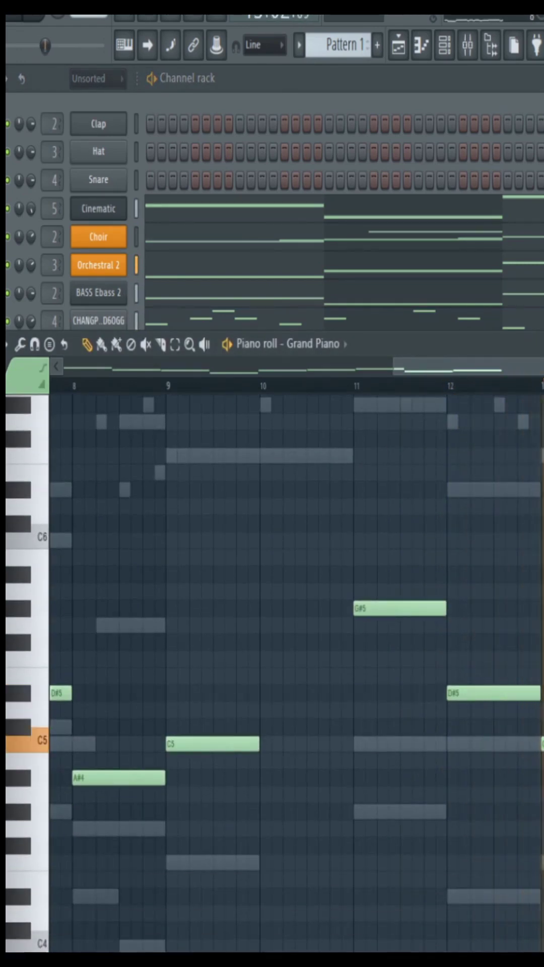
scroll(296, 673, "up", 2)
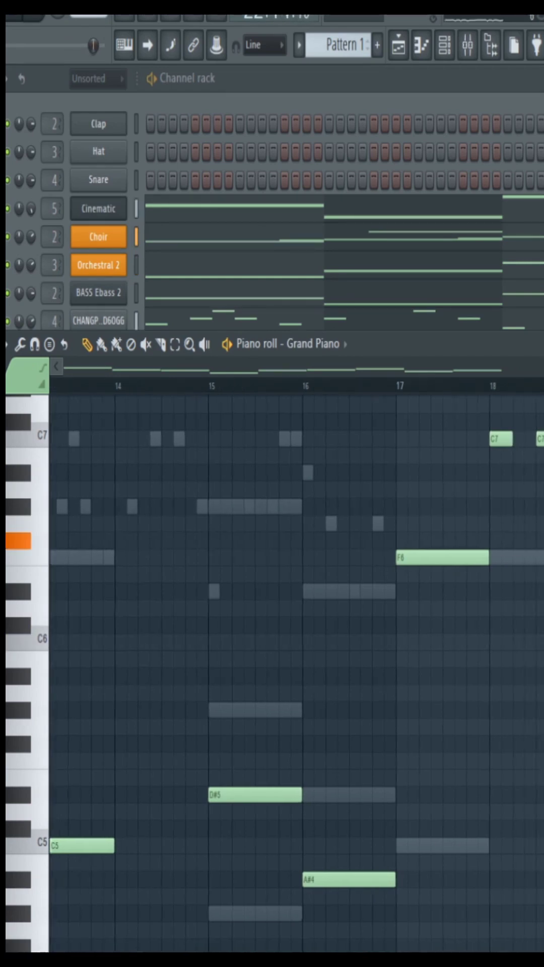
- View the Cinematic channel's notes from bar 1 onward and switch the piano roll to the Choir channel
left_click(249, 217)
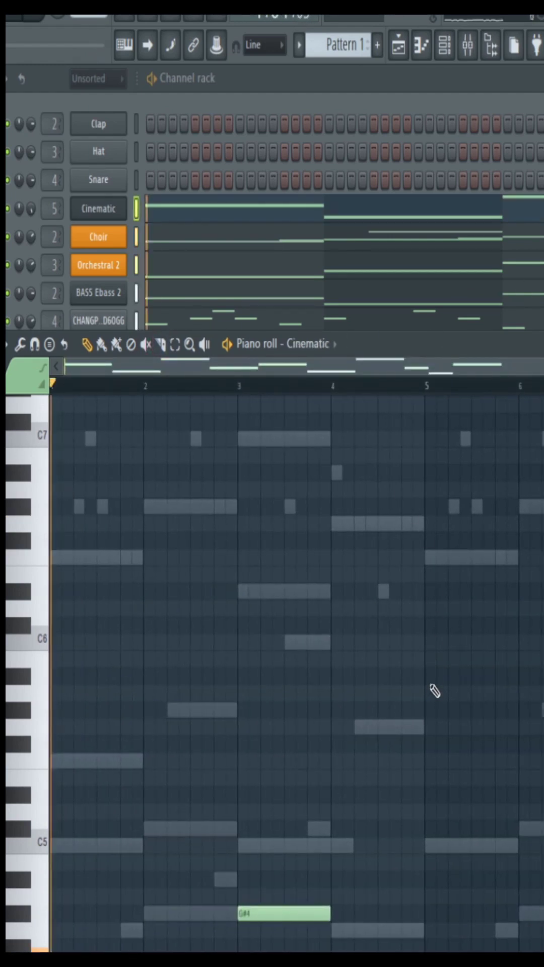
scroll(434, 691, "down", 5)
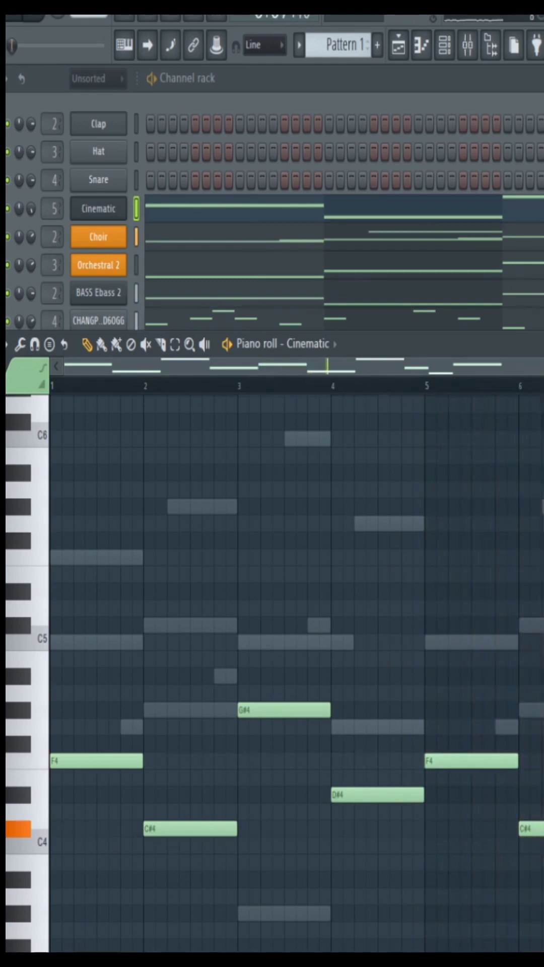
scroll(297, 675, "down", 2)
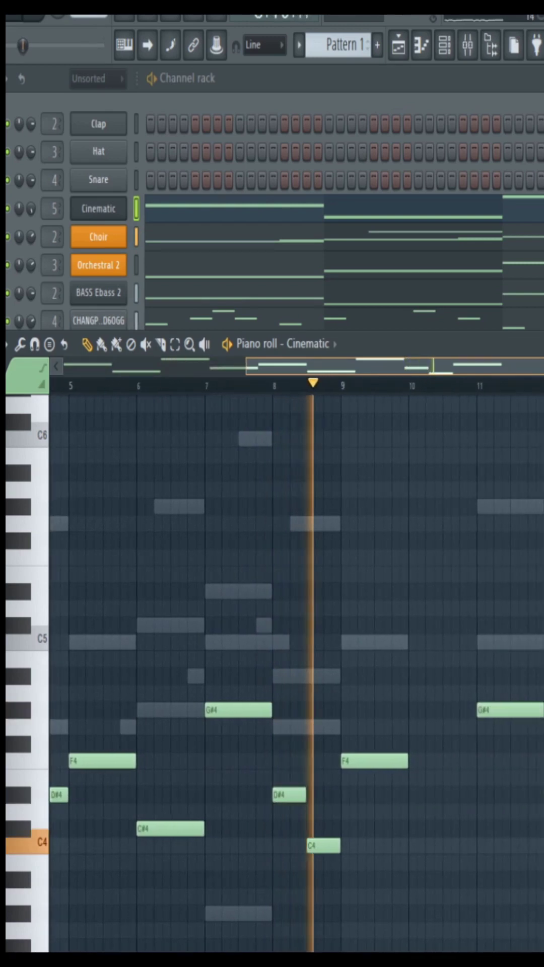
left_click(210, 247)
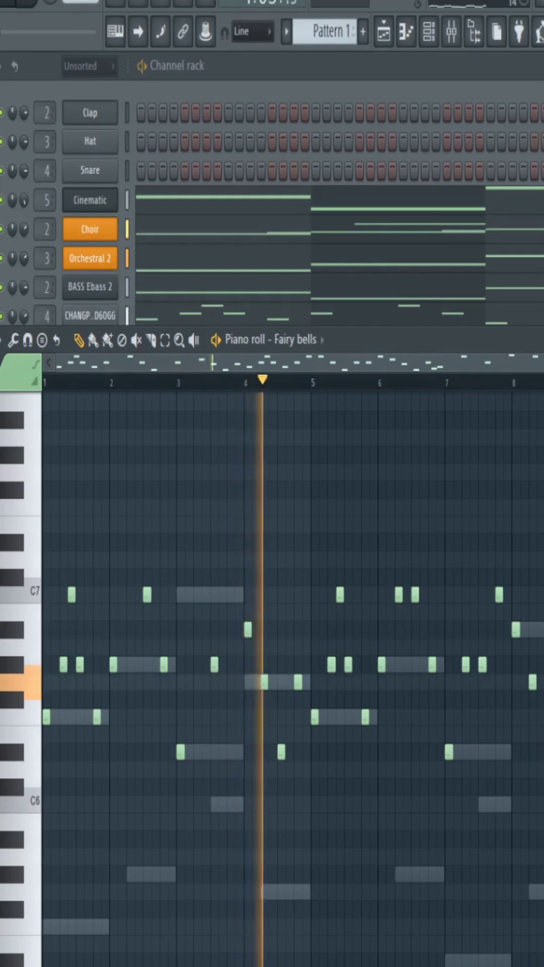
- Look through the Fairy bells notes up to bar 21 and the CHANGPIANOHARD_D6OGG notes from bar 1 onward
scroll(369, 362, "up", 2)
scroll(292, 680, "up", 3)
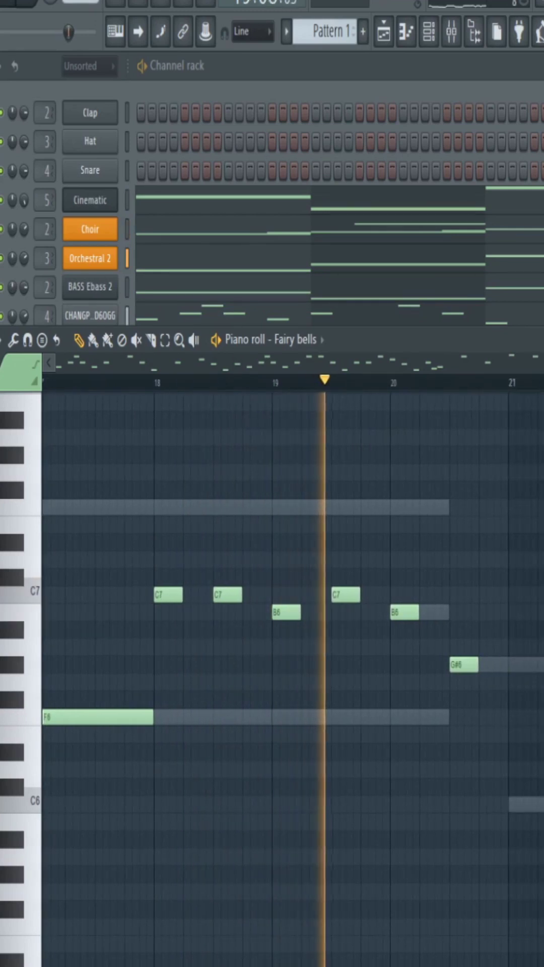
key("F6")
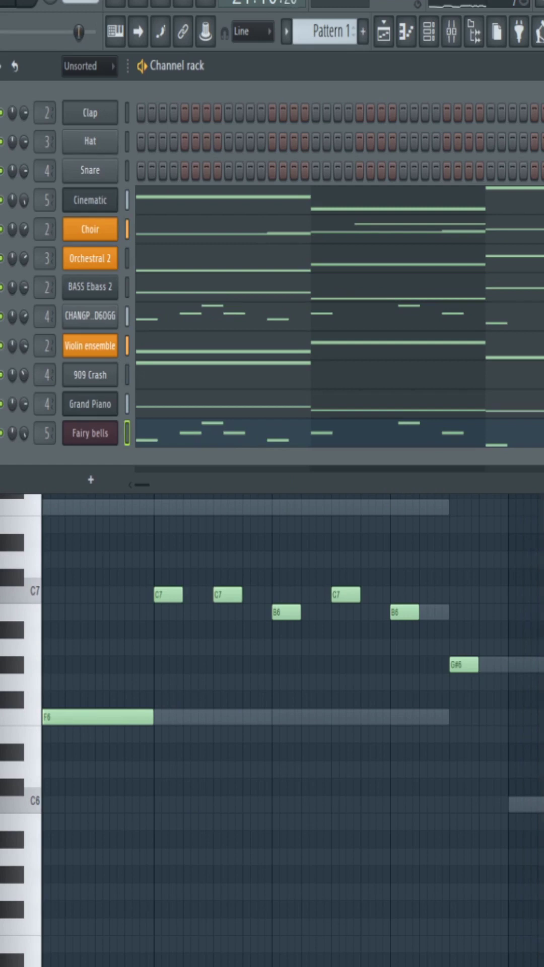
key("F7")
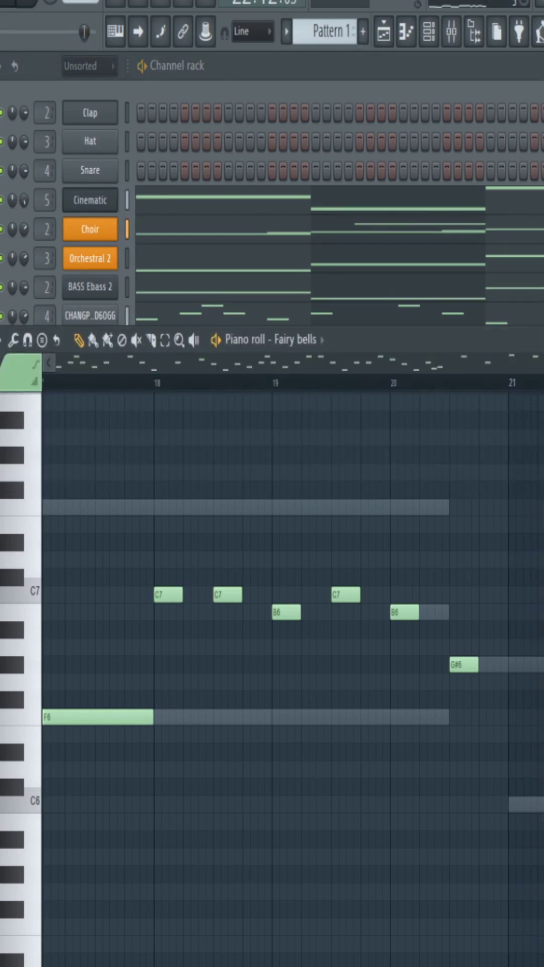
key("F6")
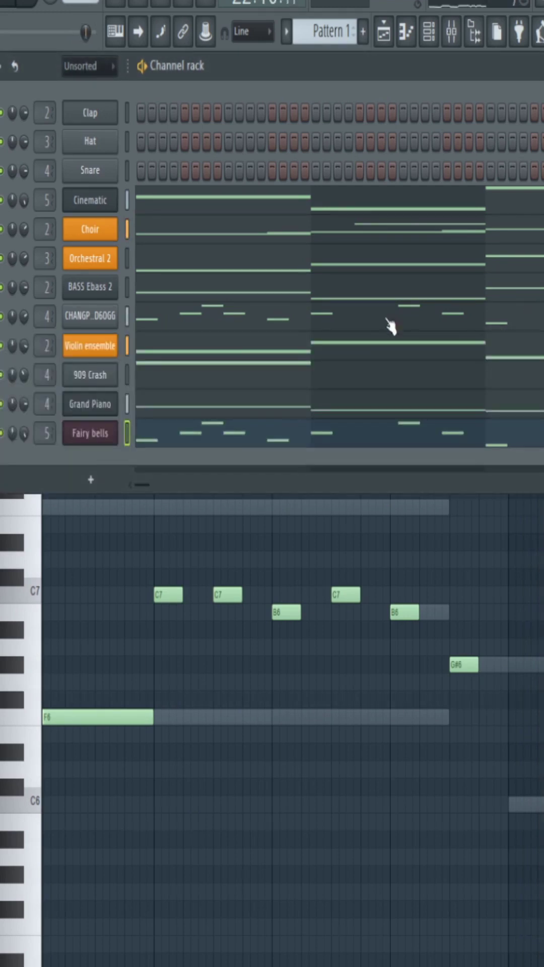
left_click(192, 320)
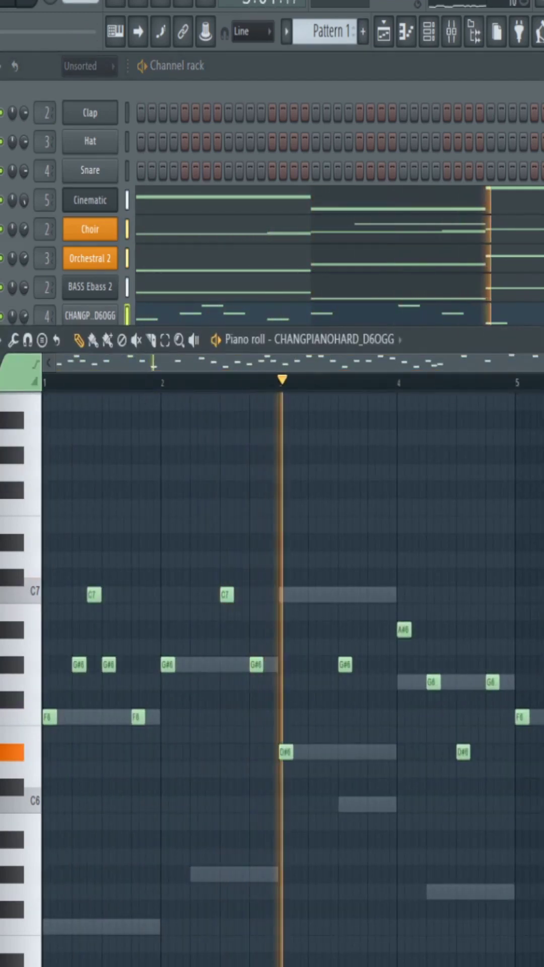
scroll(350, 402, "down", 1)
scroll(350, 401, "down", 1)
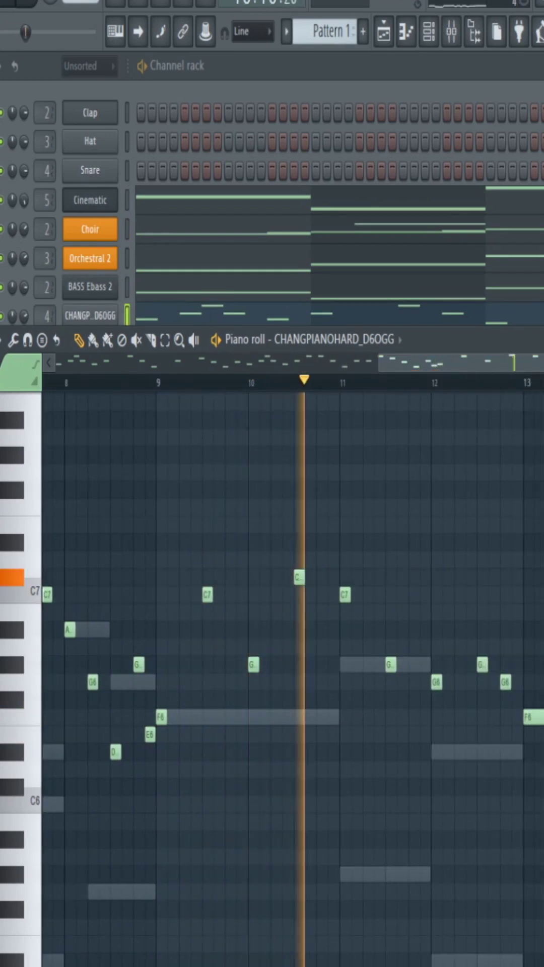
- Display the Grand Piano channel's notes in the piano roll and look through them up to bar 18
key("F6")
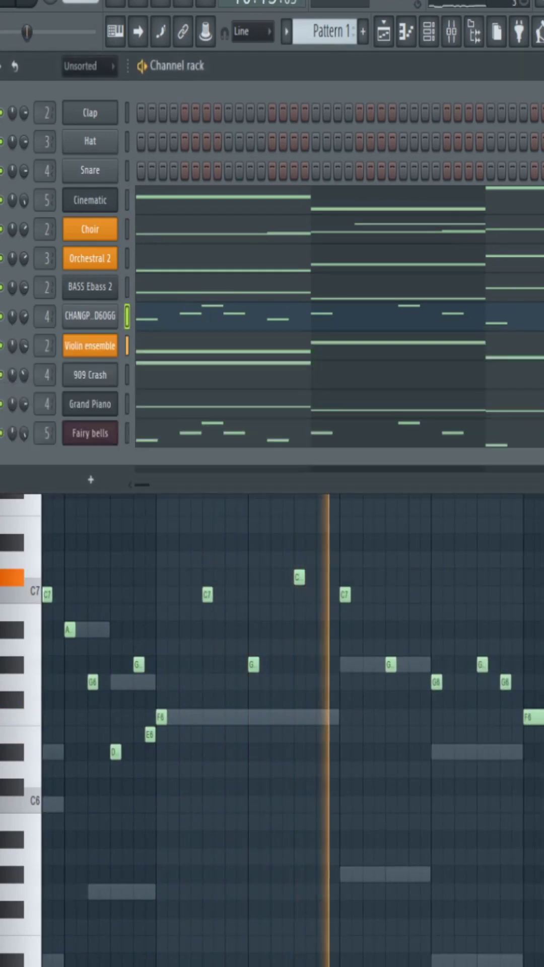
left_click(220, 413)
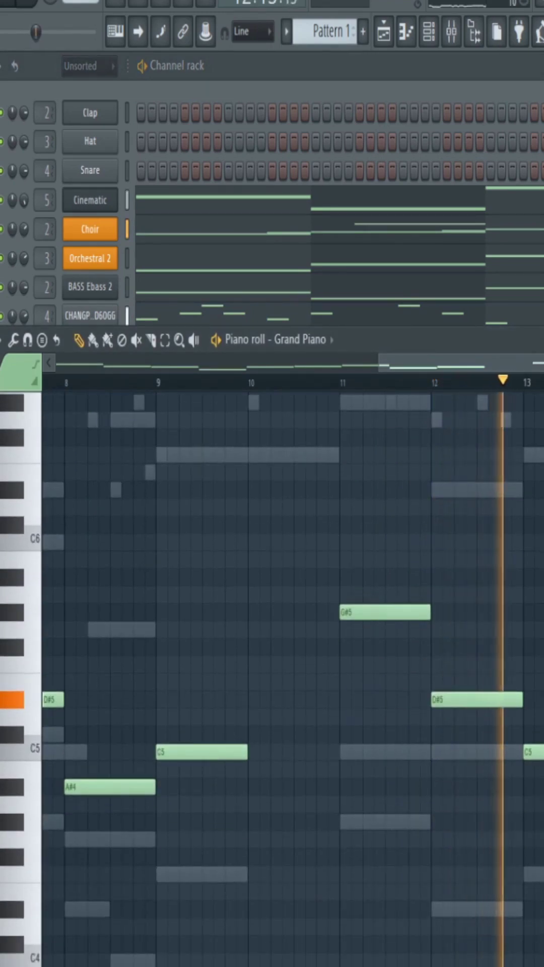
scroll(292, 675, "up", 2)
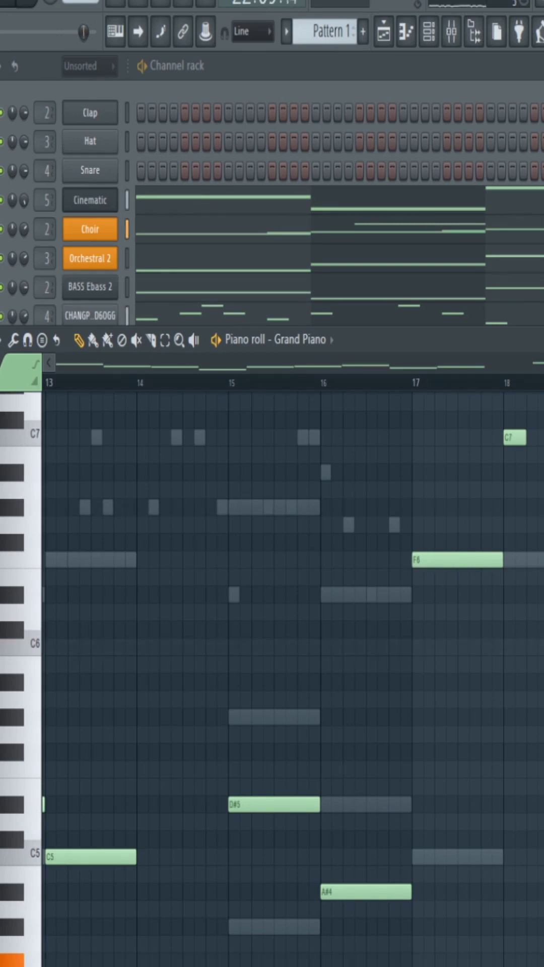
- Display the Cinematic channel in the piano roll and examine its low notes from bar 1 to bar 11
left_click(240, 209)
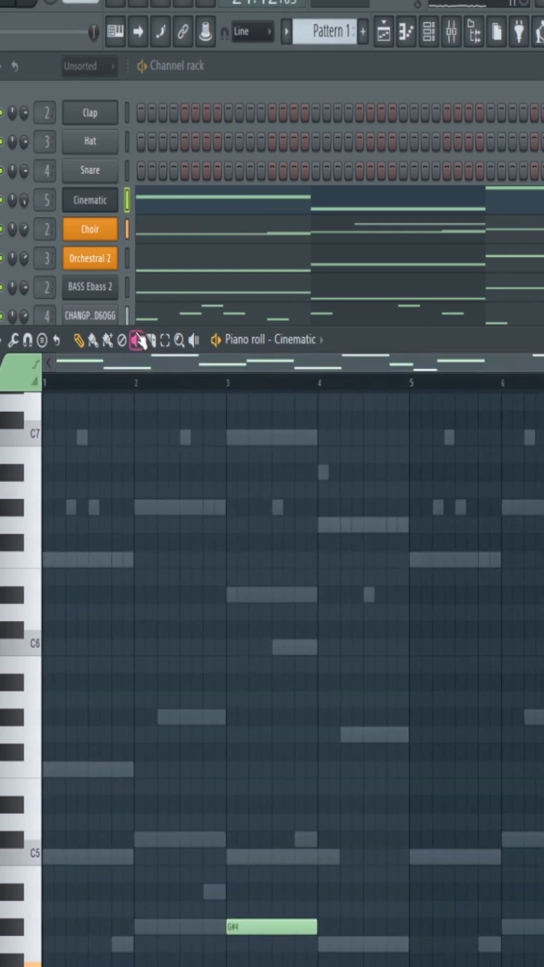
scroll(420, 687, "down", 4)
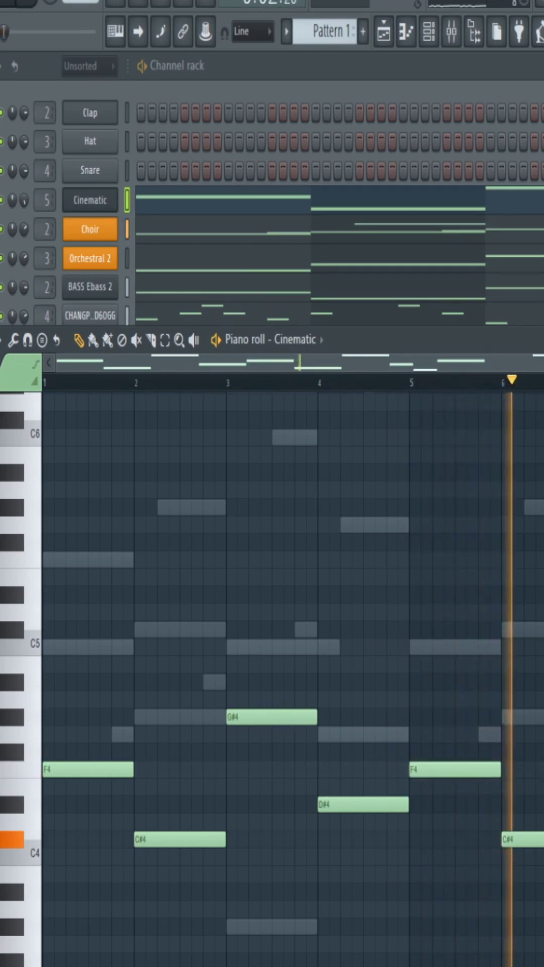
scroll(300, 362, "down", 3)
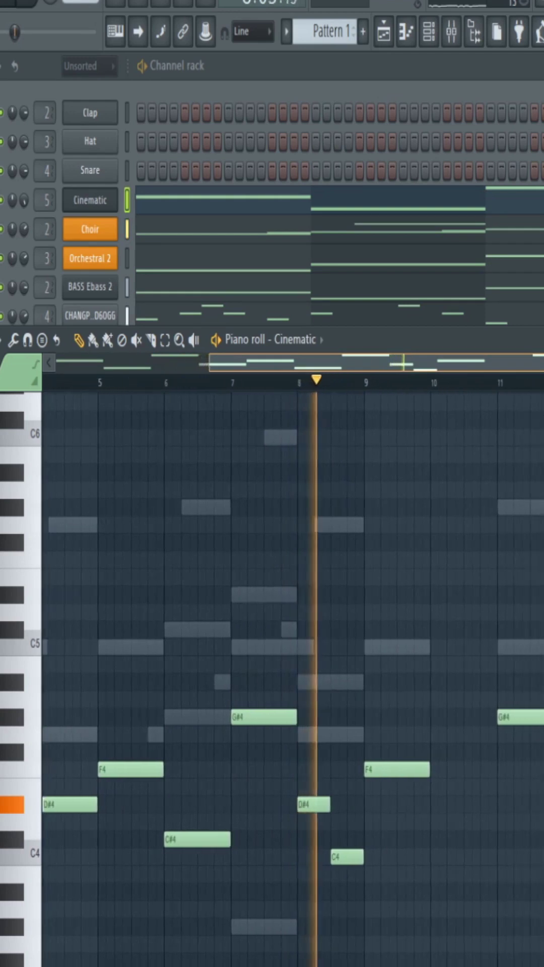
- Open the Choir channel in the piano roll and examine its notes up to bar 15
left_click(195, 236)
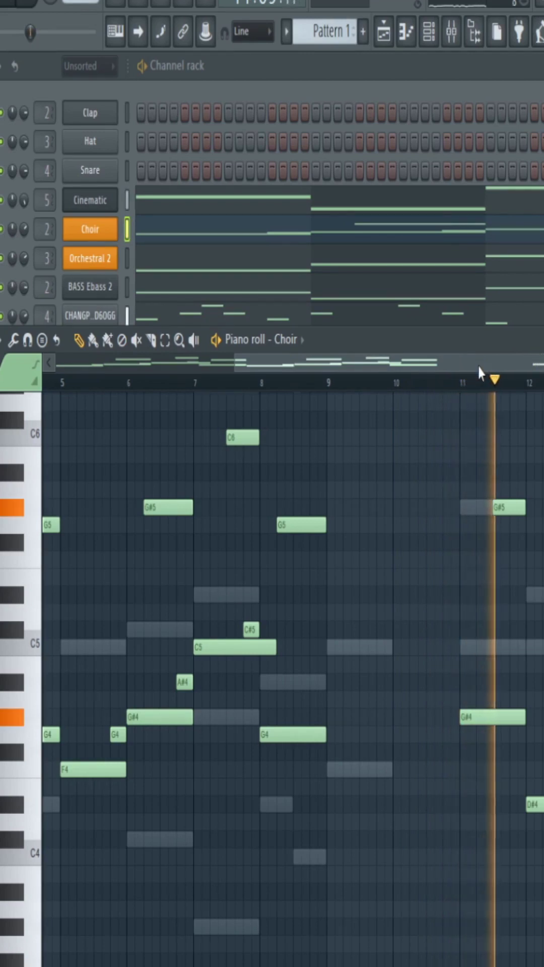
left_click_drag(482, 368, 542, 372)
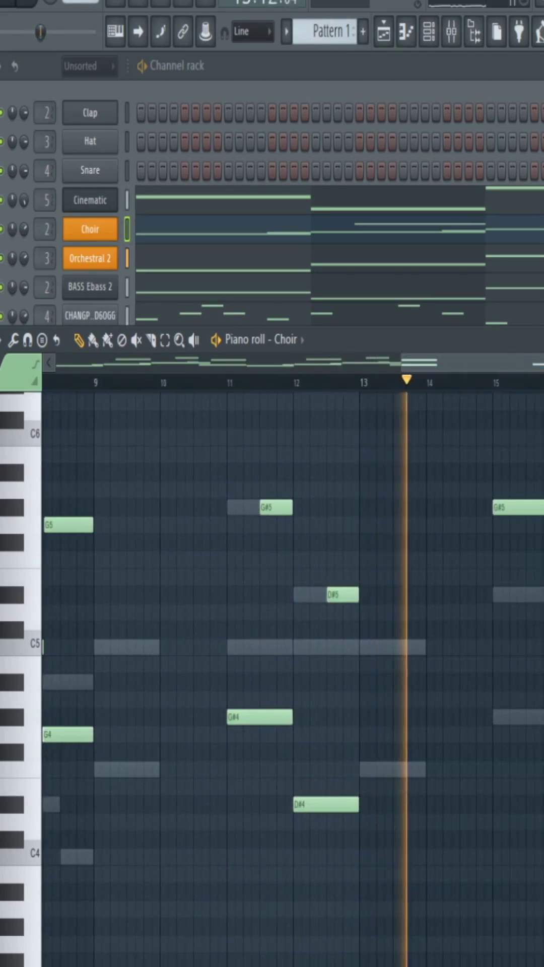